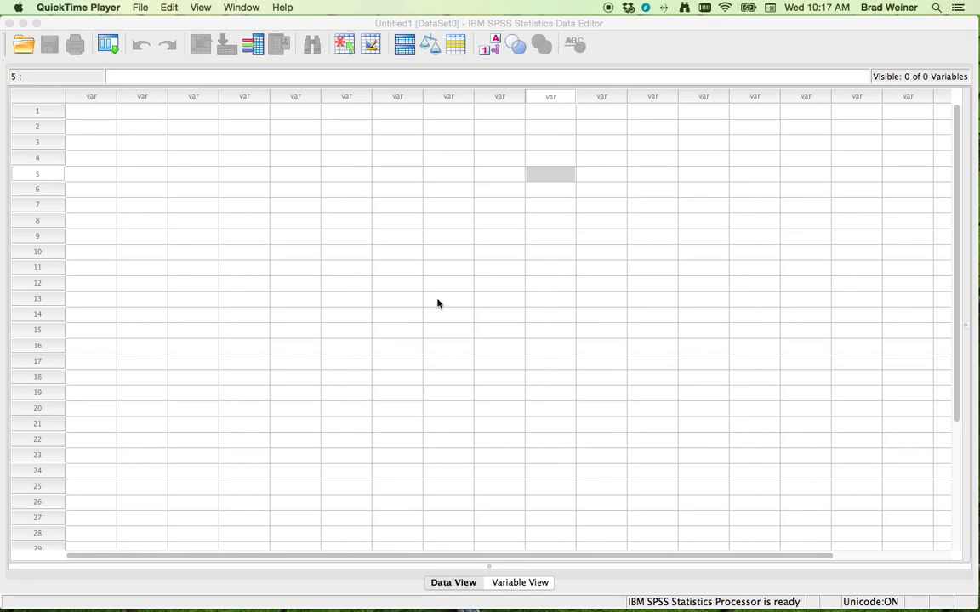
# - In the Open Data dialog, browse to the olpd8087 folder on the Desktop
pyautogui.moveTo(293, 600)
pyautogui.click(24, 46)
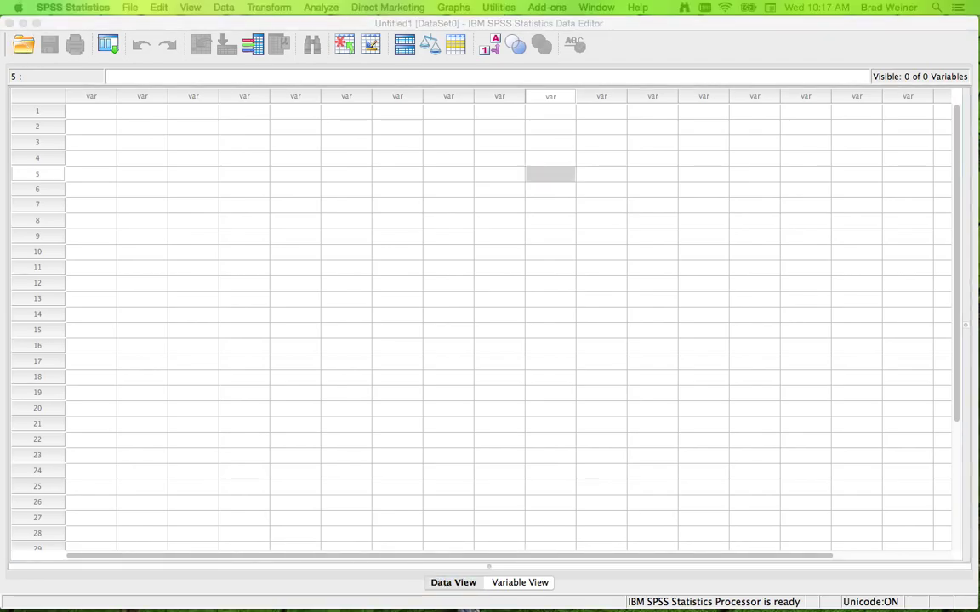
pyautogui.moveTo(249, 153); pyautogui.dragTo(356, 153)
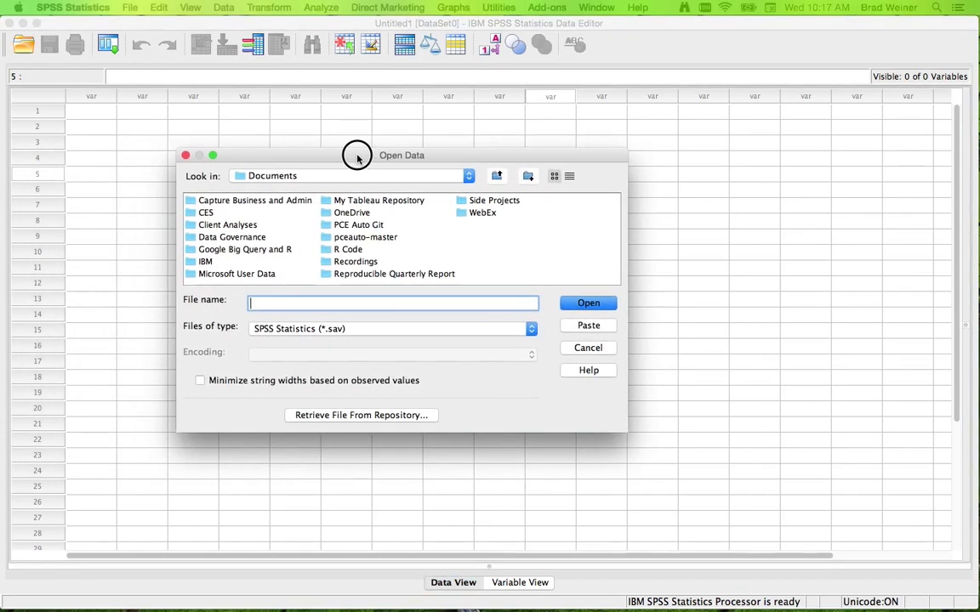
pyautogui.click(344, 174)
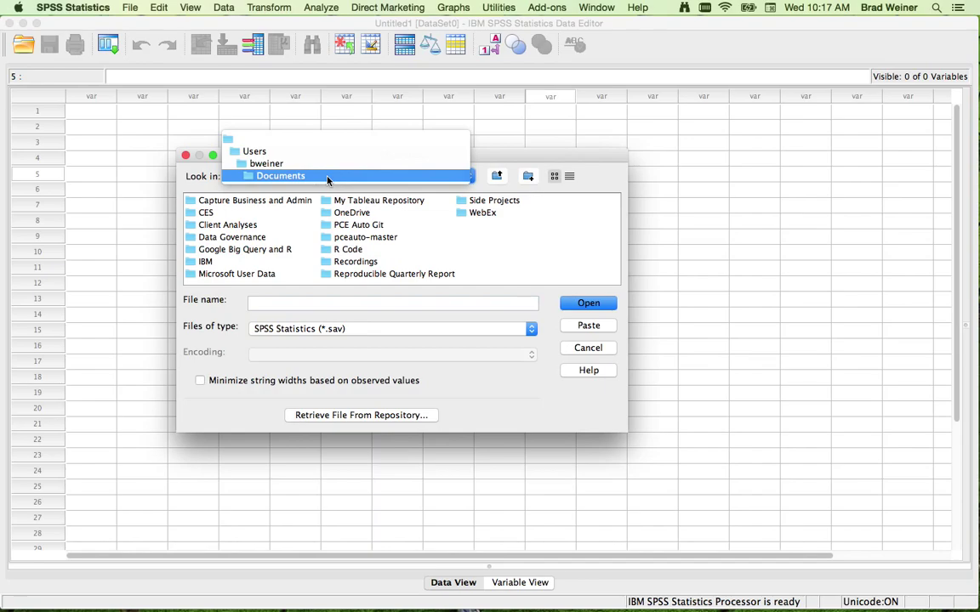
pyautogui.click(316, 165)
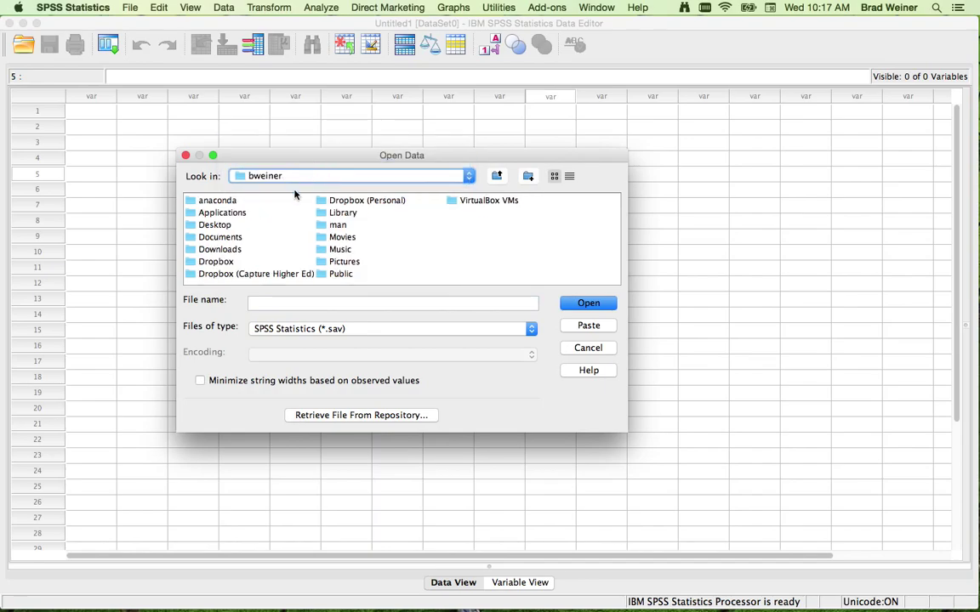
pyautogui.doubleClick(216, 223)
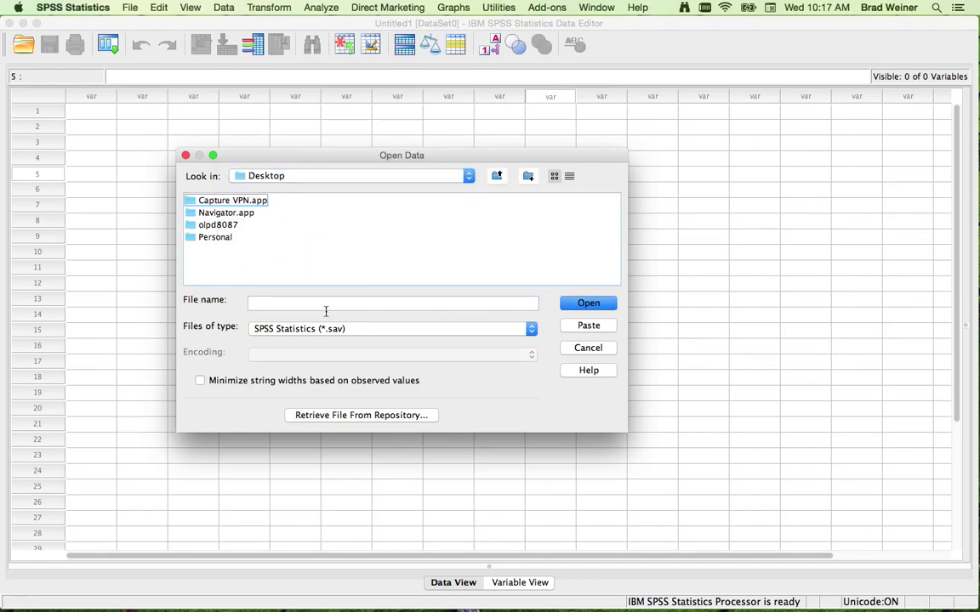
pyautogui.doubleClick(223, 225)
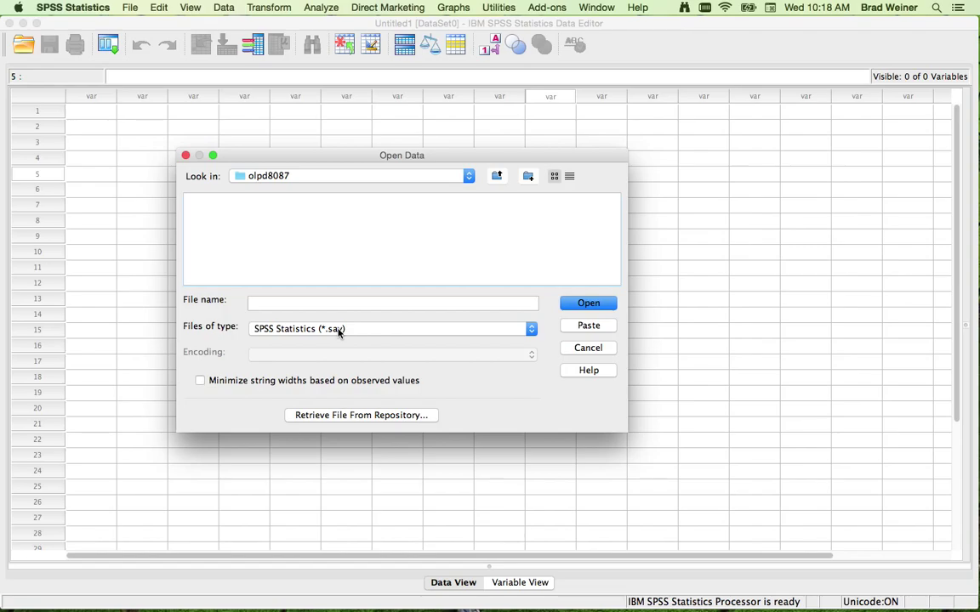
# - Set Files of type to Text and select babynames.csv
pyautogui.click(339, 333)
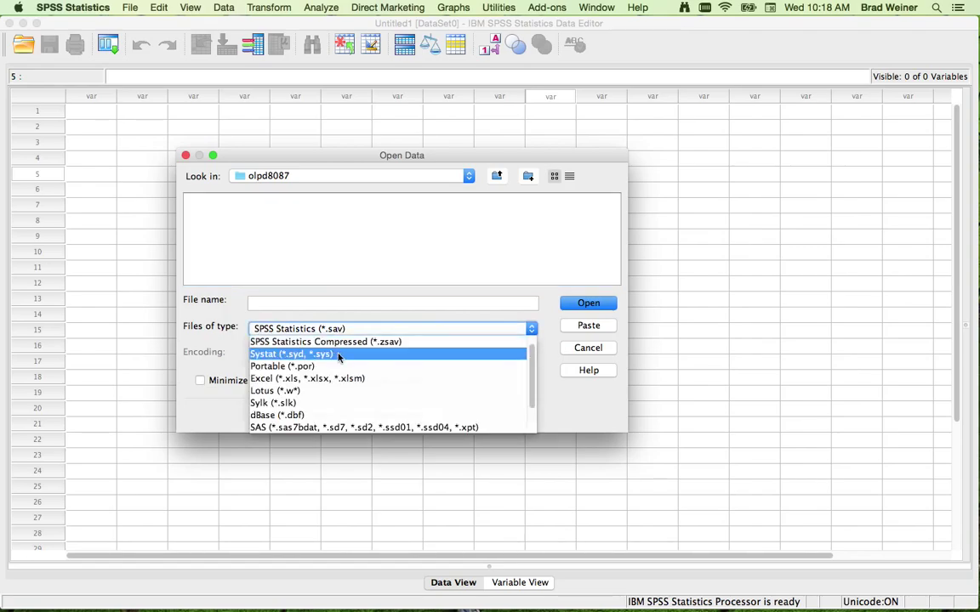
pyautogui.scroll(-3, 372, 356)
pyautogui.click(327, 428)
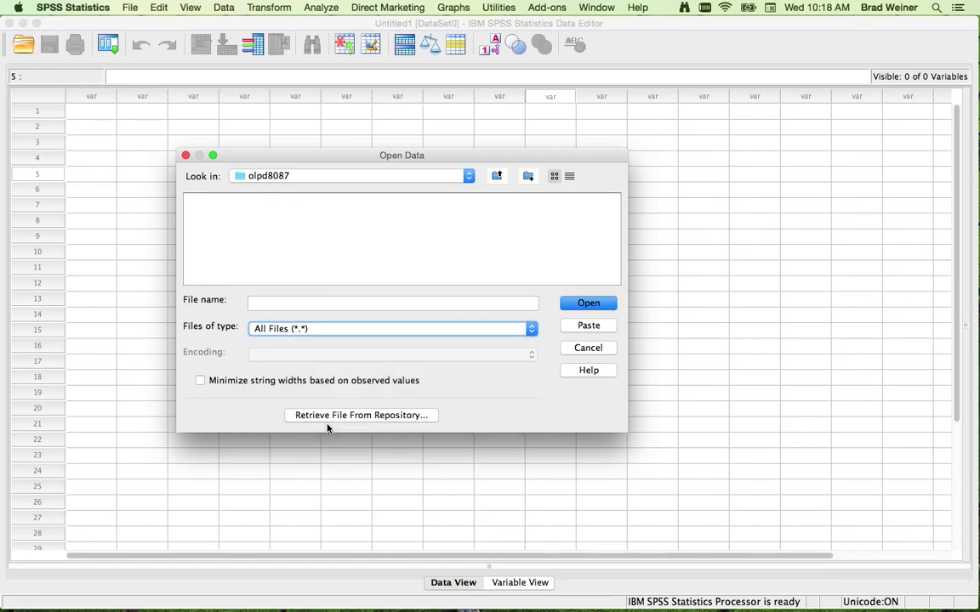
pyautogui.click(307, 329)
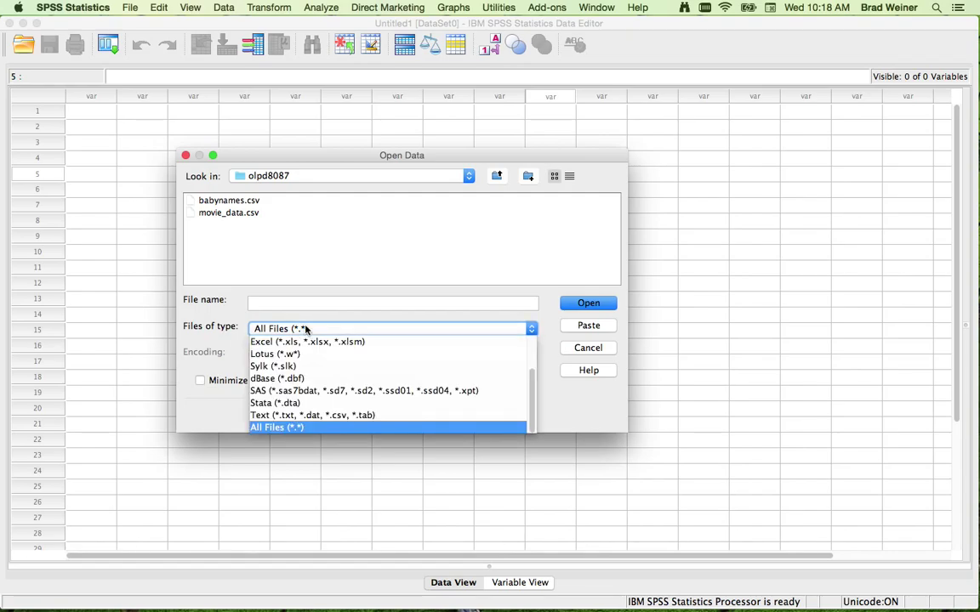
pyautogui.click(319, 416)
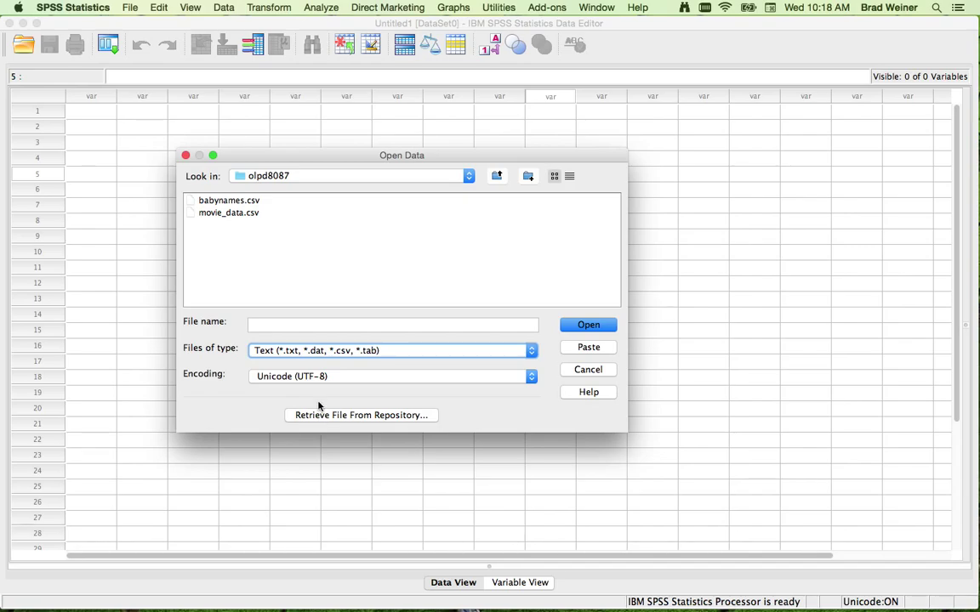
pyautogui.click(244, 204)
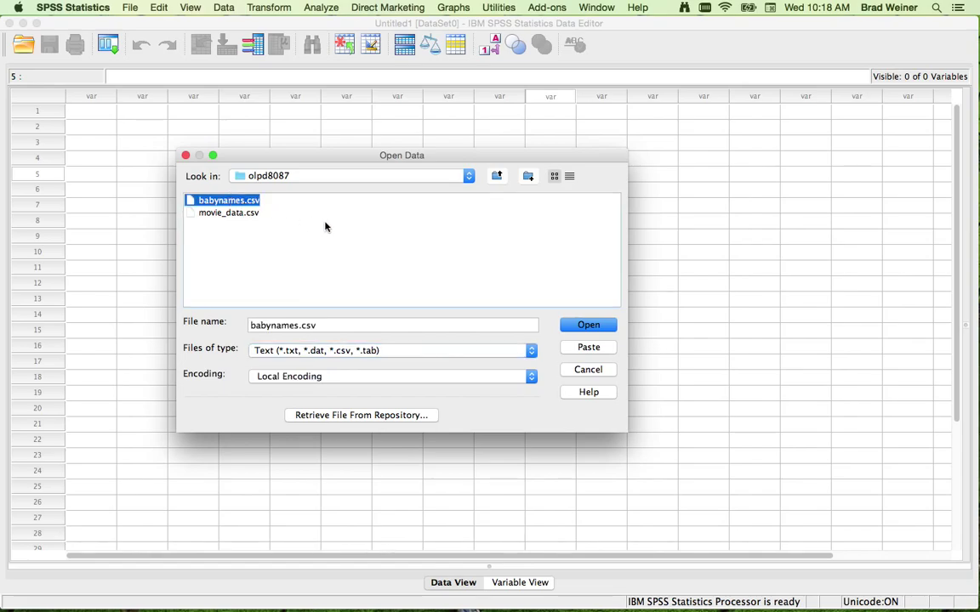
# - Open babynames.csv to start the Text Import Wizard at Step 1 of 6
pyautogui.click(602, 325)
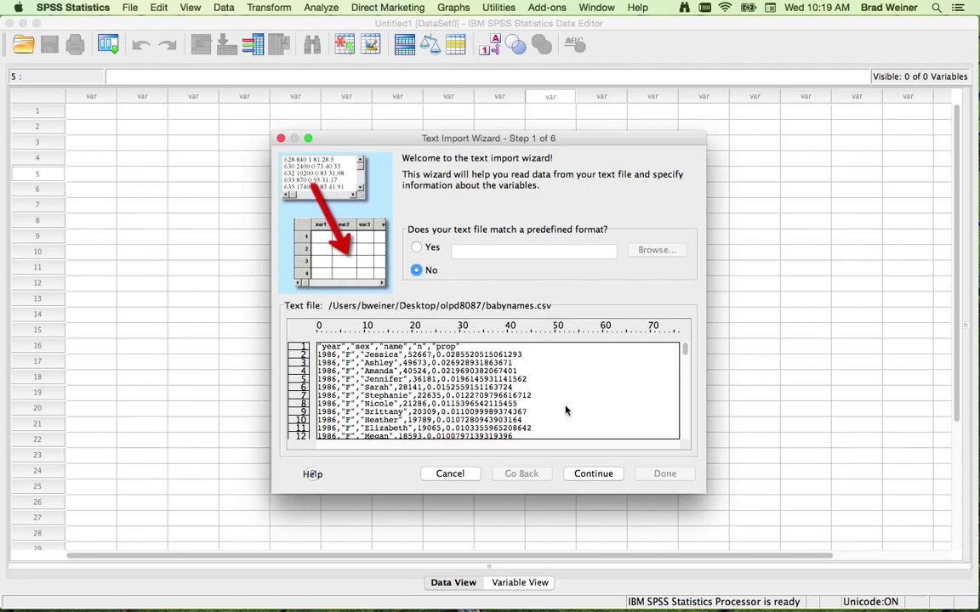
# - Mark variable names as included at the top, then advance to Step 3
pyautogui.click(595, 473)
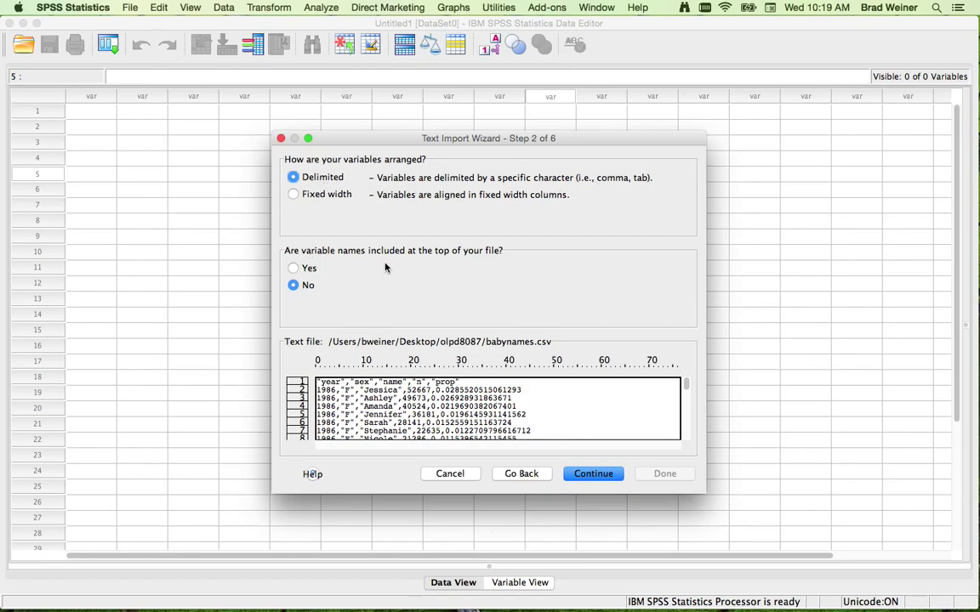
pyautogui.click(311, 268)
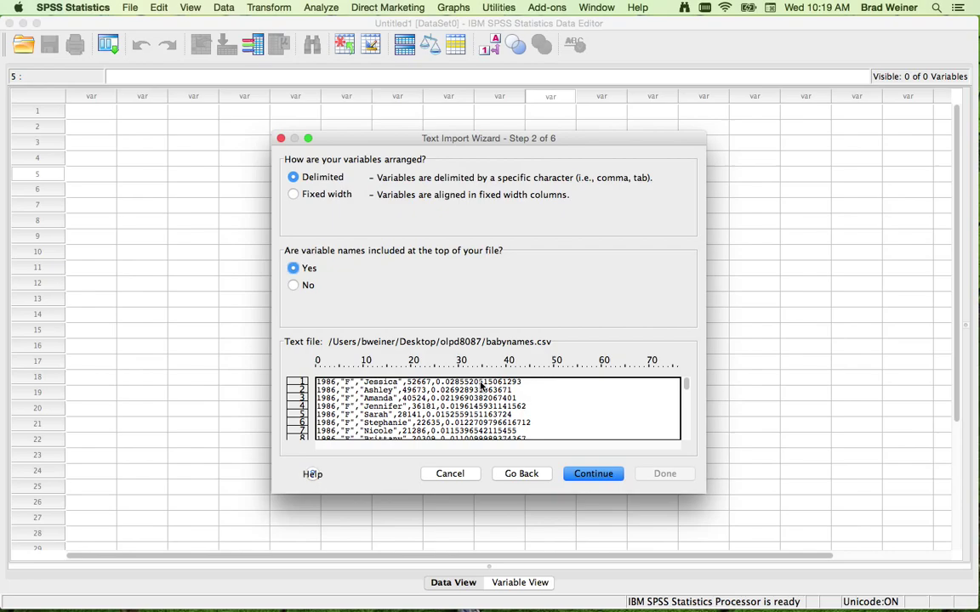
pyautogui.click(586, 473)
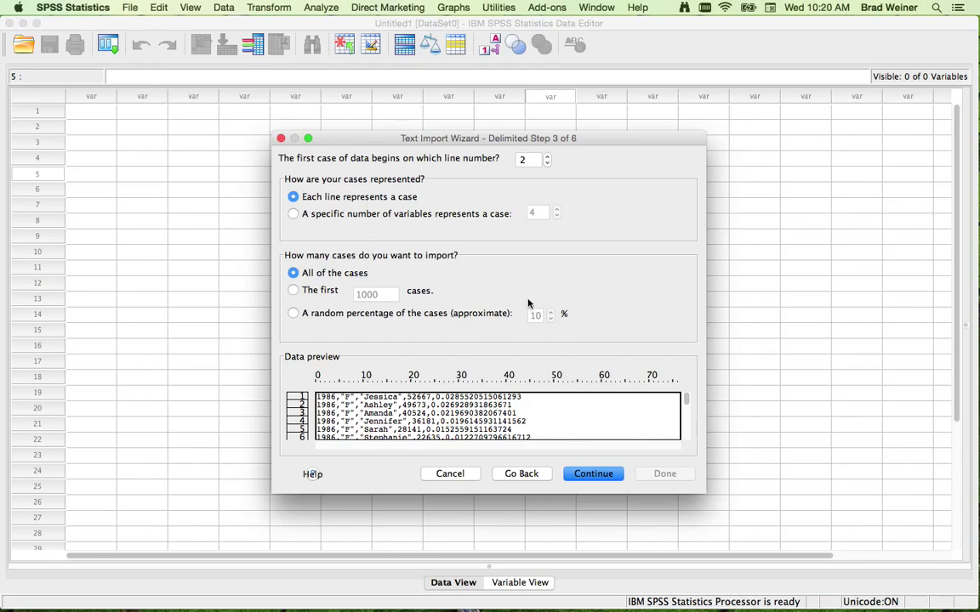
# - Advance to Step 4, keeping Comma as delimiter and Double quote as text qualifier
pyautogui.click(587, 474)
pyautogui.click(603, 478)
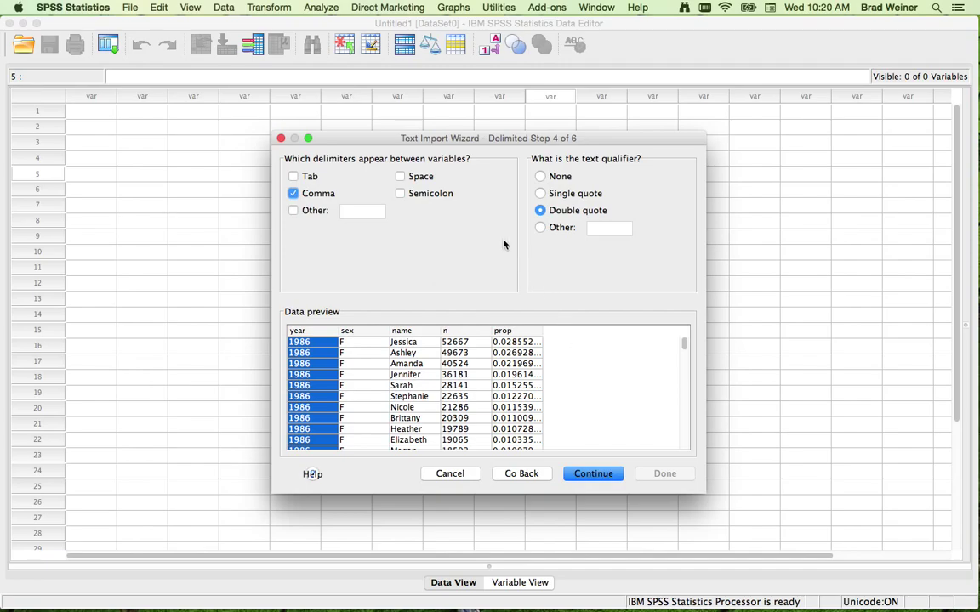
pyautogui.click(425, 180)
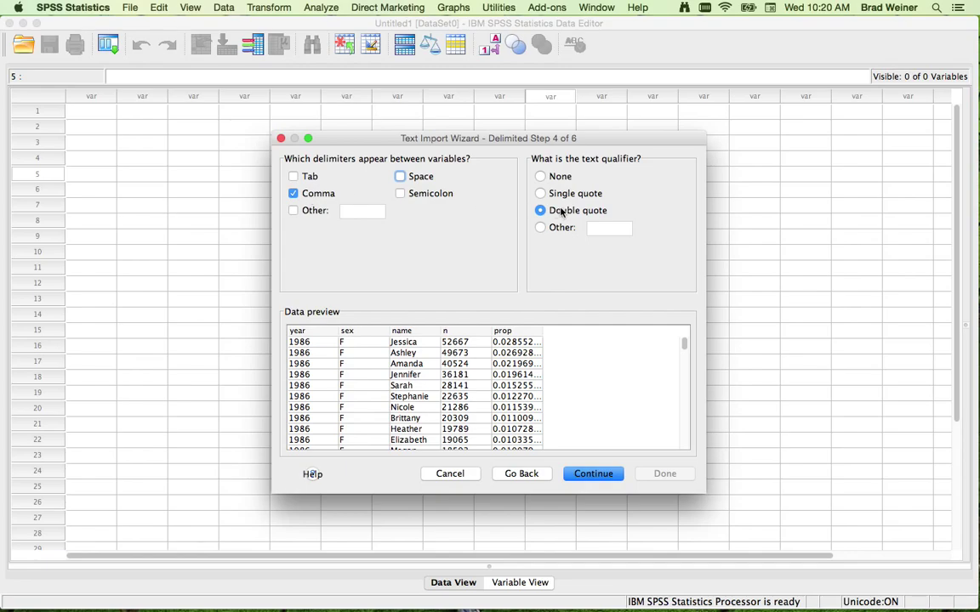
# - Advance through Steps 5 and 6 and set 'paste the syntax' to Yes
pyautogui.click(592, 473)
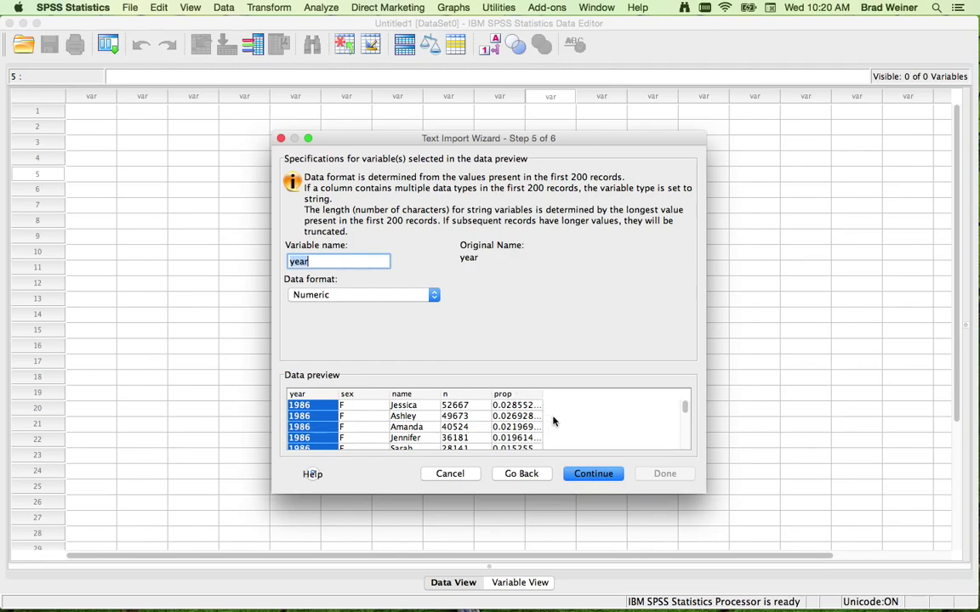
pyautogui.click(589, 476)
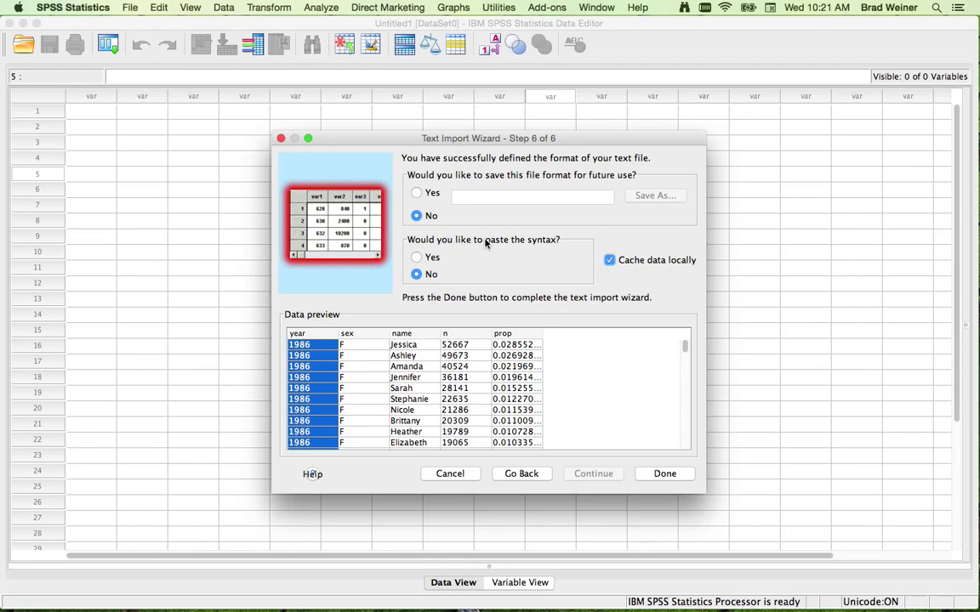
pyautogui.click(417, 257)
# - Finish the wizard and select the pasted syntax from GET DATA to DATASET NAME
pyautogui.click(664, 474)
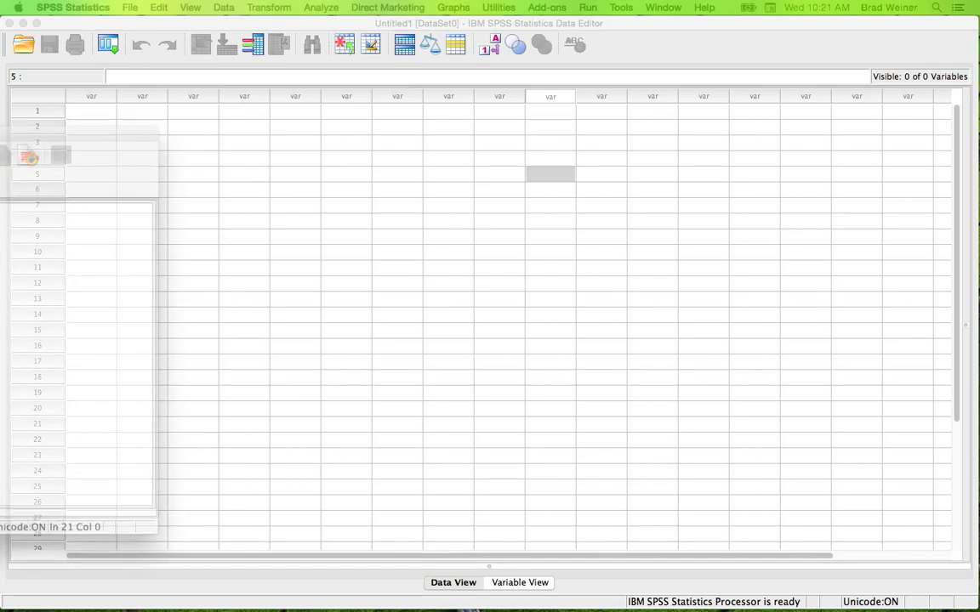
pyautogui.moveTo(424, 125); pyautogui.dragTo(555, 102)
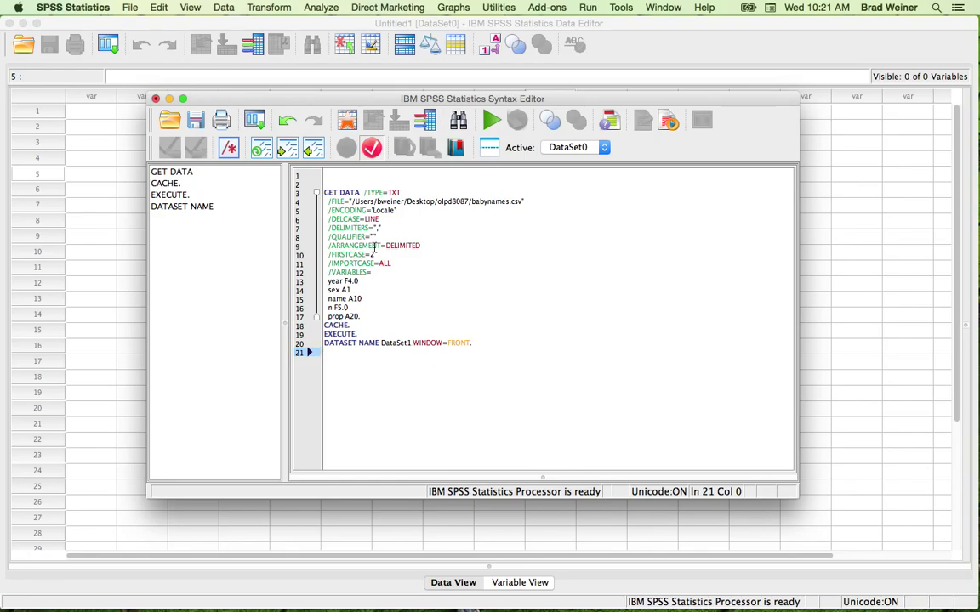
pyautogui.click(325, 193)
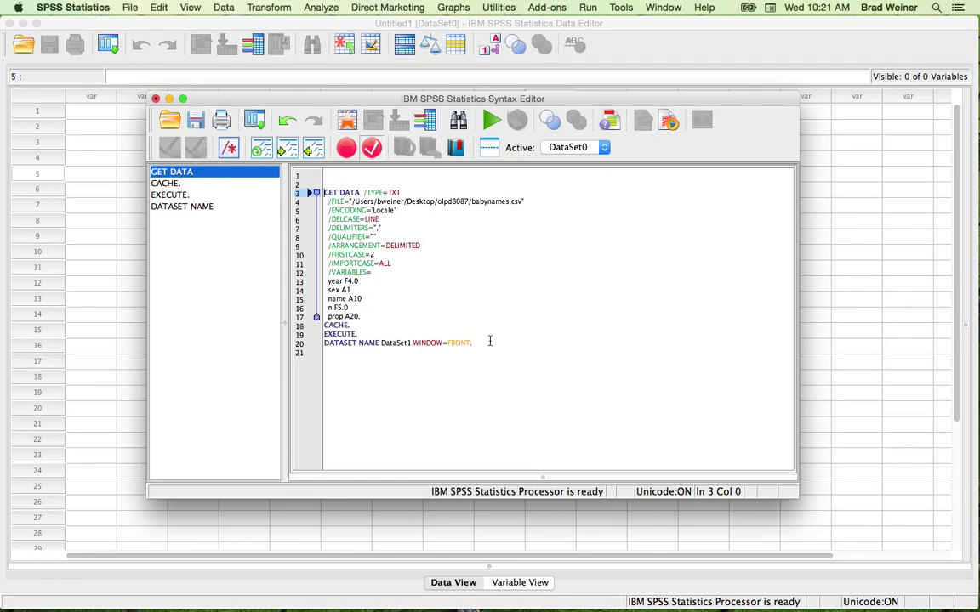
pyautogui.moveTo(482, 342); pyautogui.dragTo(325, 190)
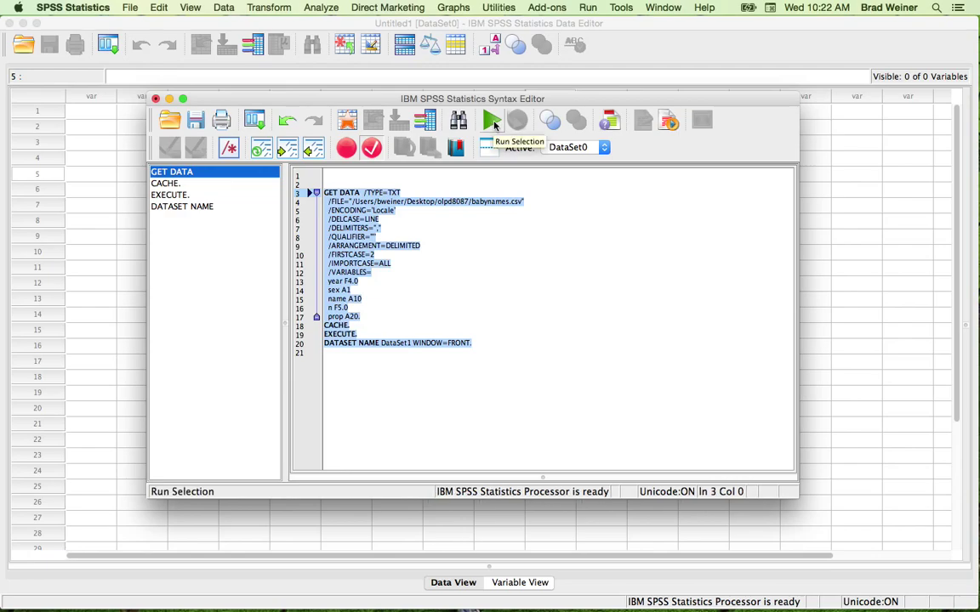
# - Run the selected GET DATA syntax and widen the sex column in the new babynames sheet
pyautogui.click(493, 122)
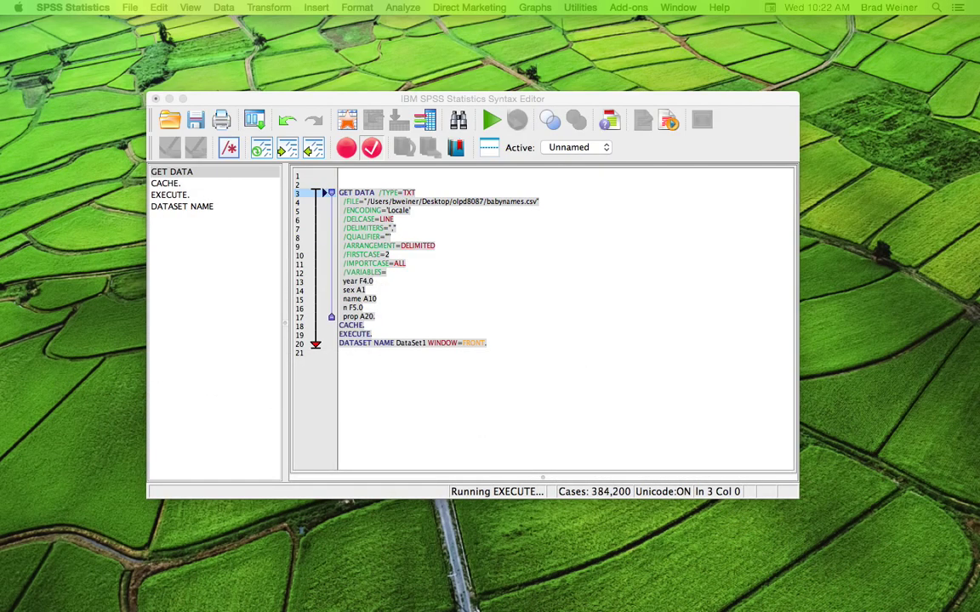
pyautogui.moveTo(0, 153); pyautogui.dragTo(532, 94)
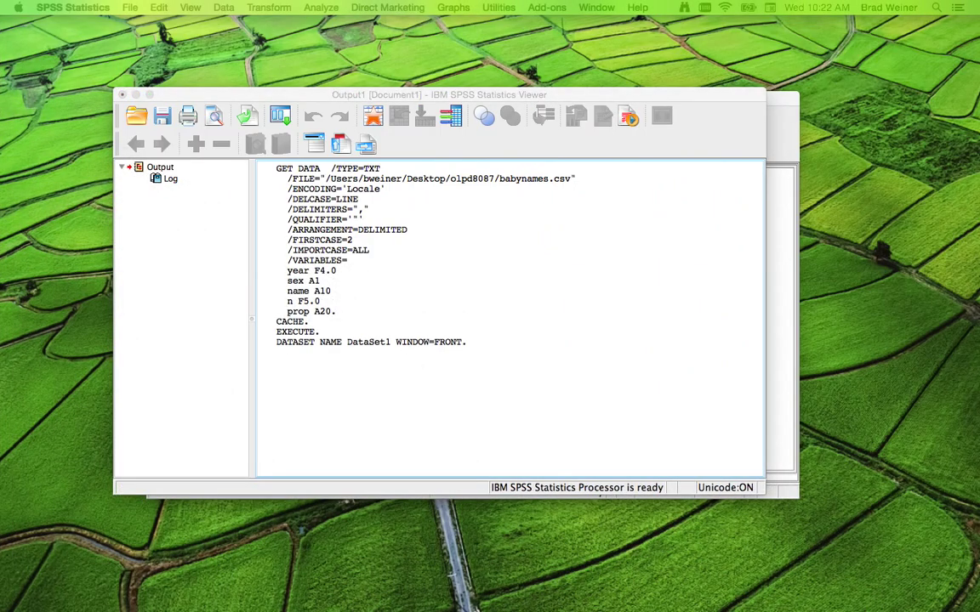
pyautogui.moveTo(0, 93); pyautogui.dragTo(557, 27)
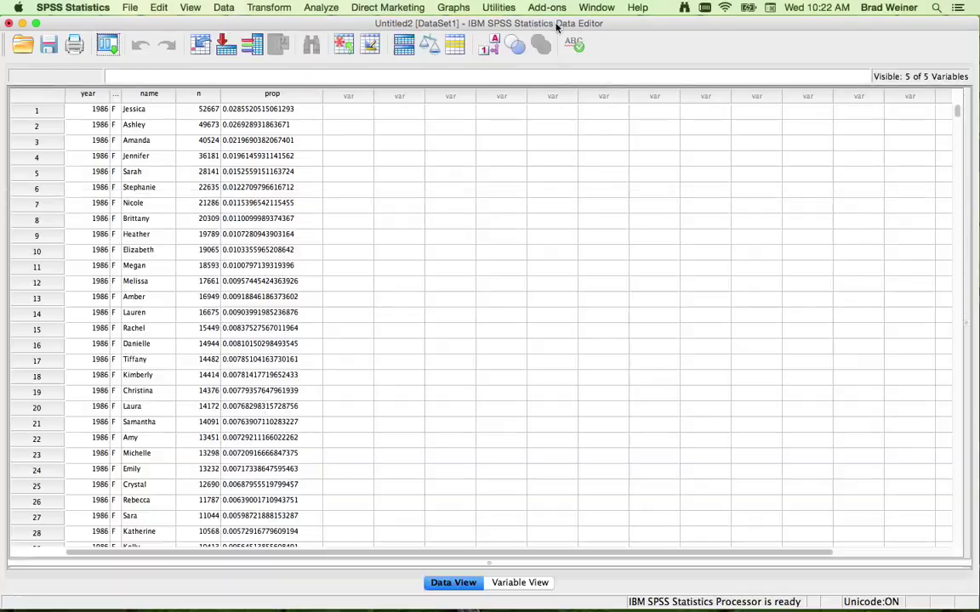
pyautogui.moveTo(118, 94); pyautogui.dragTo(143, 96)
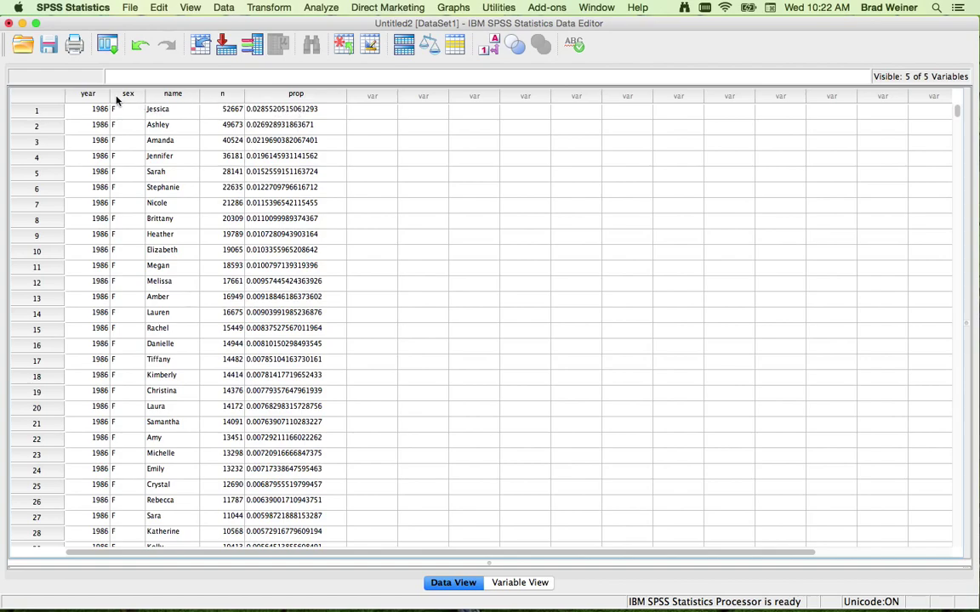